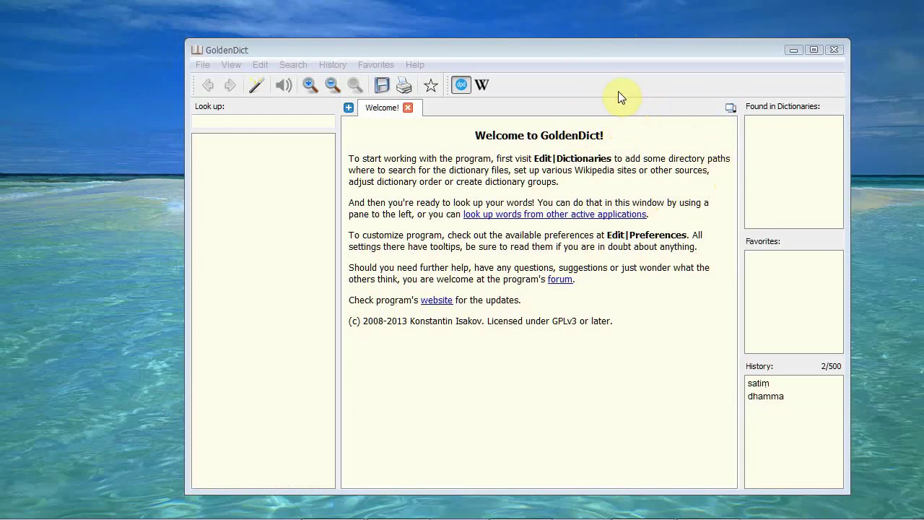
# Step: Look up the word "dhammo" and open its Digital Pāḷi Dictionary entries
pyautogui.click(297, 120)
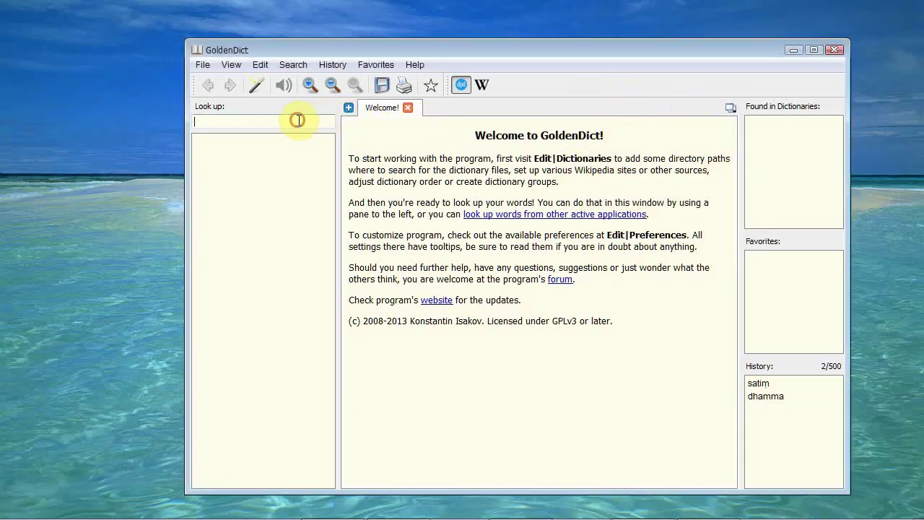
pyautogui.write('dh')
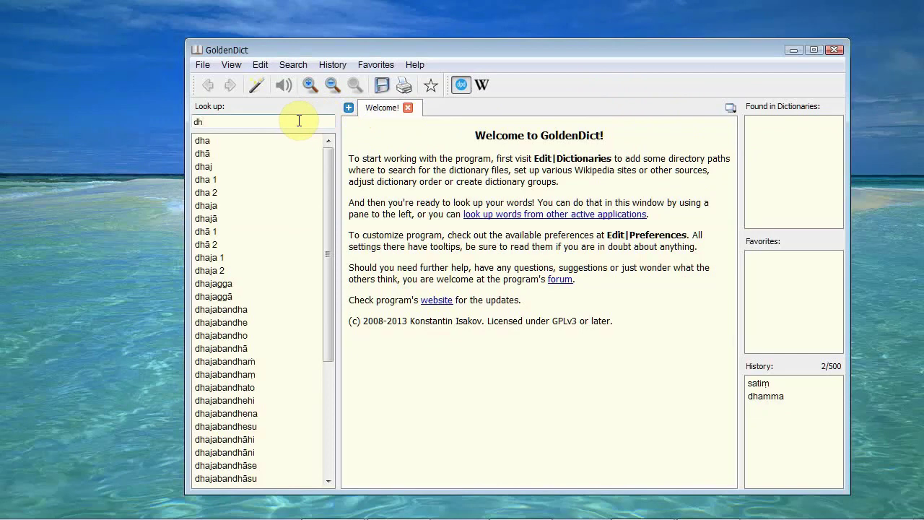
pyautogui.write('ammo')
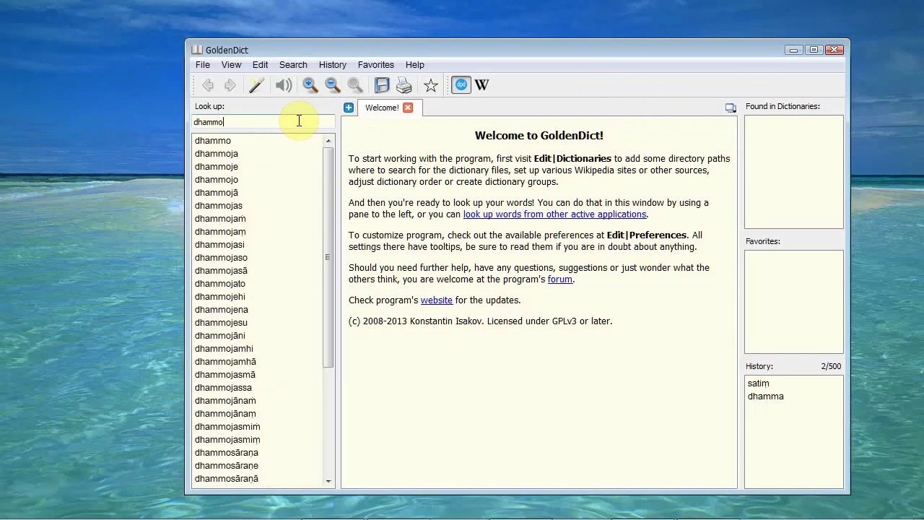
pyautogui.click(219, 142)
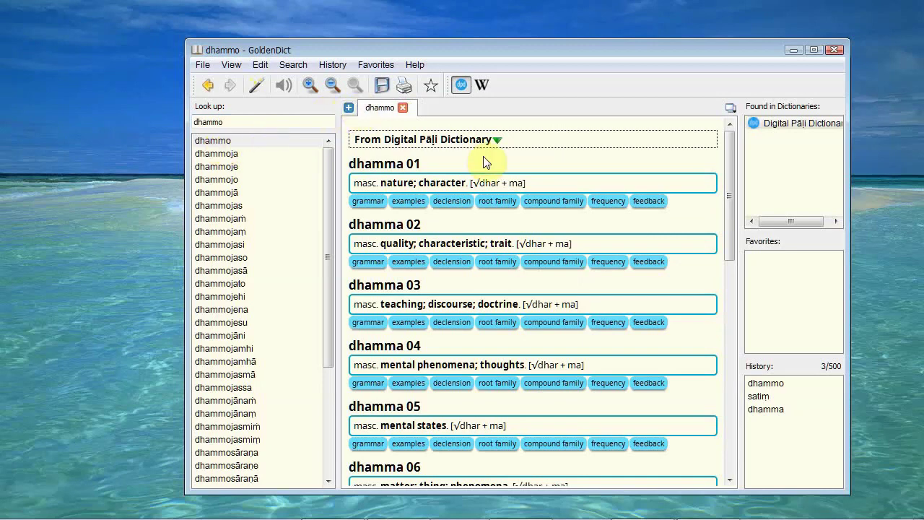
pyautogui.moveTo(728, 148)
pyautogui.mouseDown()
pyautogui.moveTo(733, 236)
pyautogui.moveTo(727, 154)
pyautogui.mouseUp()
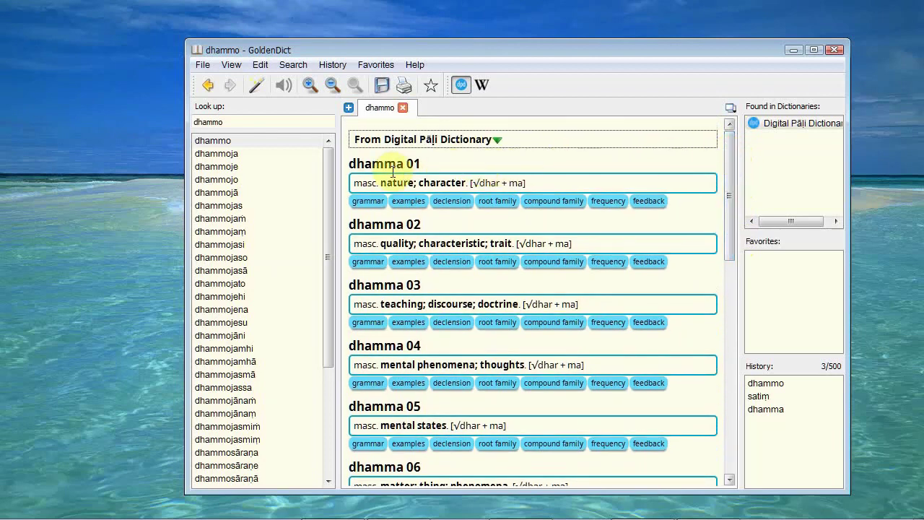
# Step: Examine the grammar details and the declension table of the entry dhamma 01
pyautogui.click(368, 202)
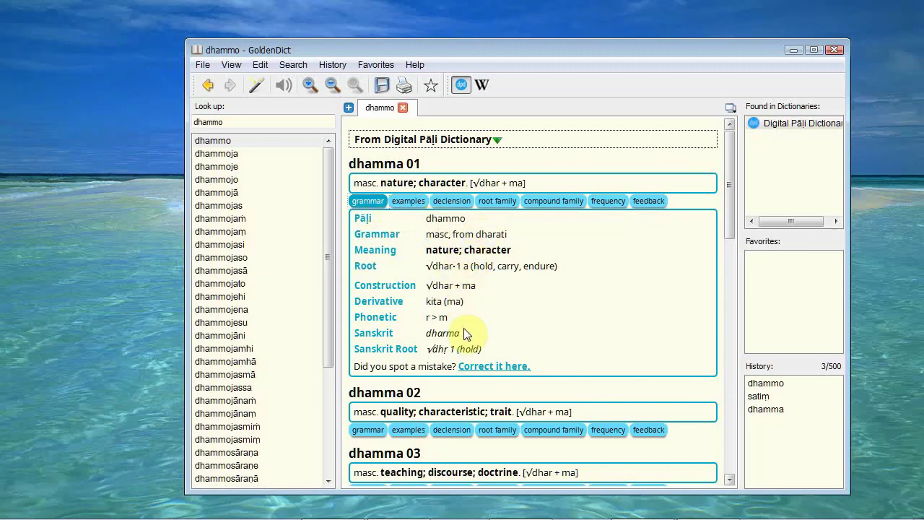
pyautogui.click(371, 204)
pyautogui.click(447, 205)
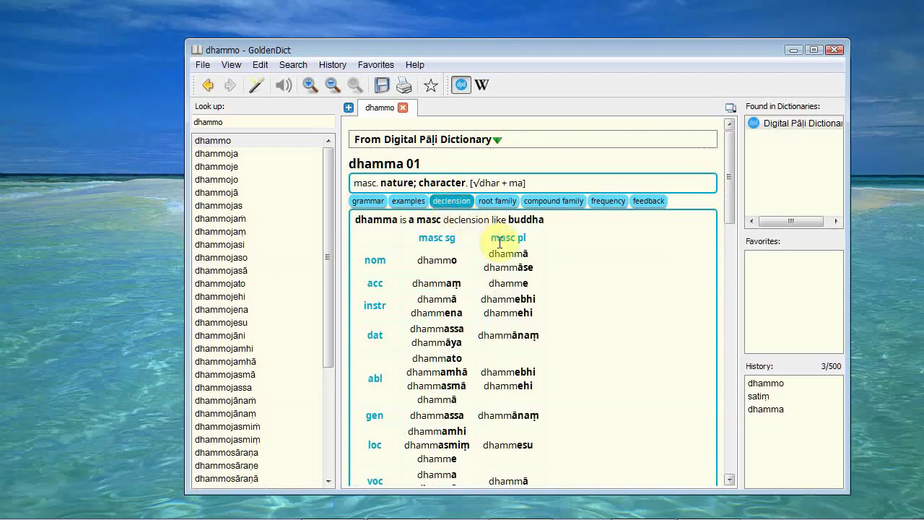
pyautogui.moveTo(725, 200); pyautogui.dragTo(729, 220)
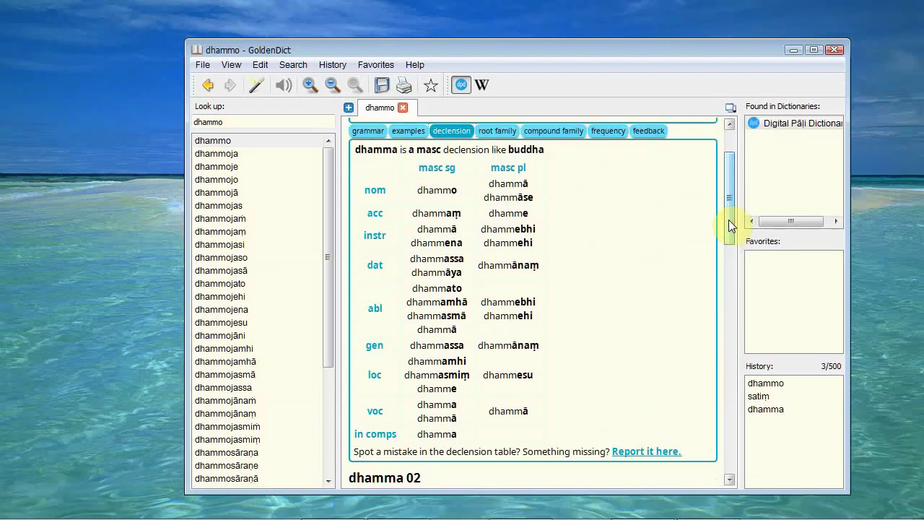
# Step: Find "dhammo" within the declension table of dhamma 01
pyautogui.hotkey('ctrl', 'f')
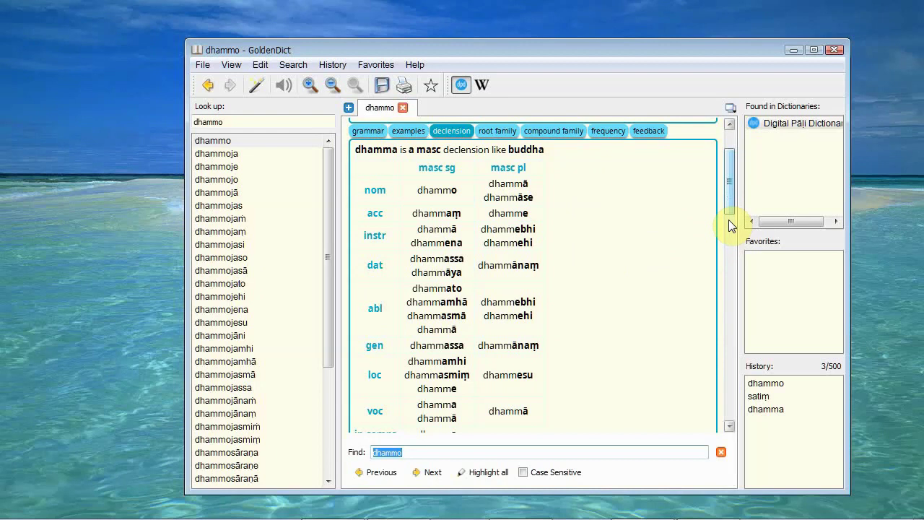
pyautogui.press('Return')
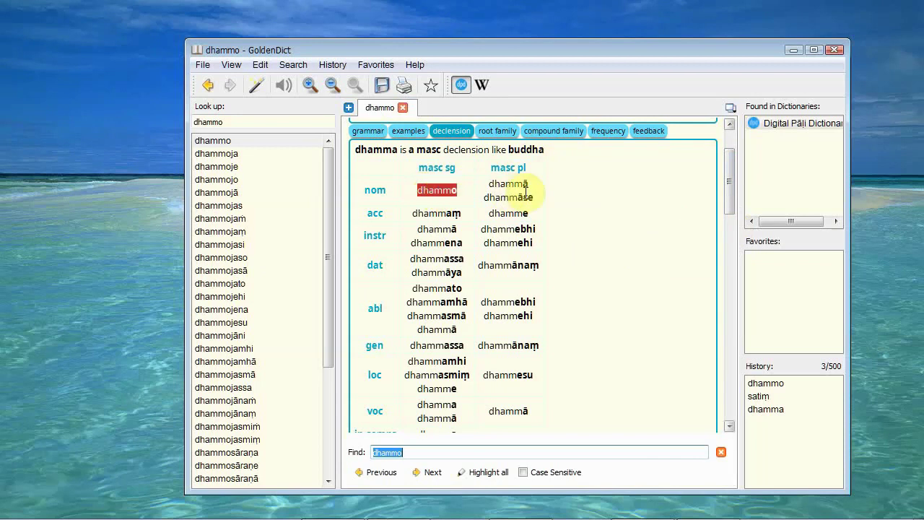
pyautogui.moveTo(728, 183); pyautogui.dragTo(728, 165)
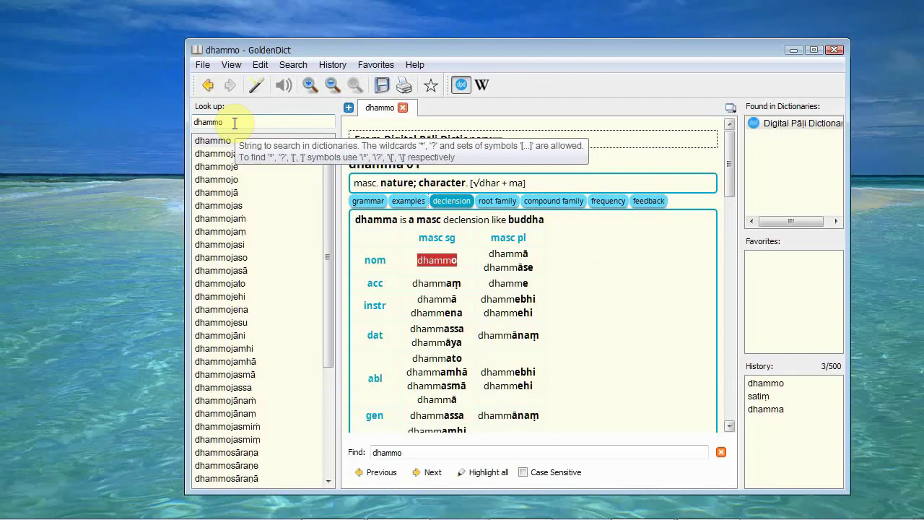
# Step: Replace the looked-up word with "satiṃ" and open its dictionary entries
pyautogui.doubleClick(235, 124)
pyautogui.moveTo(196, 120); pyautogui.dragTo(229, 125)
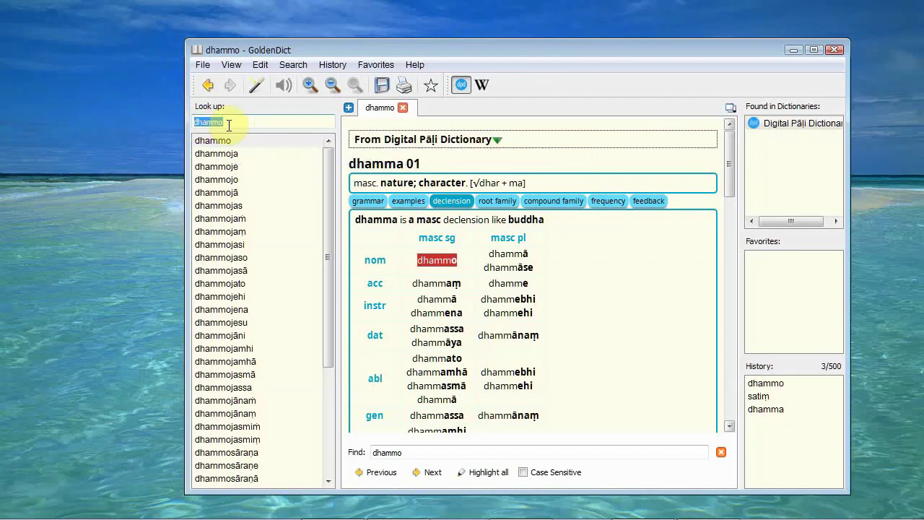
pyautogui.press('BackSpace')
pyautogui.write('sa')
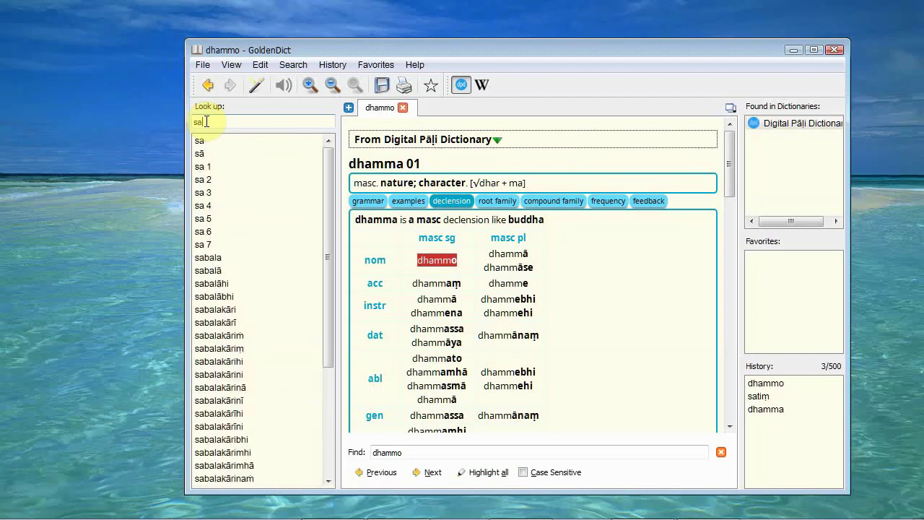
pyautogui.write('tim')
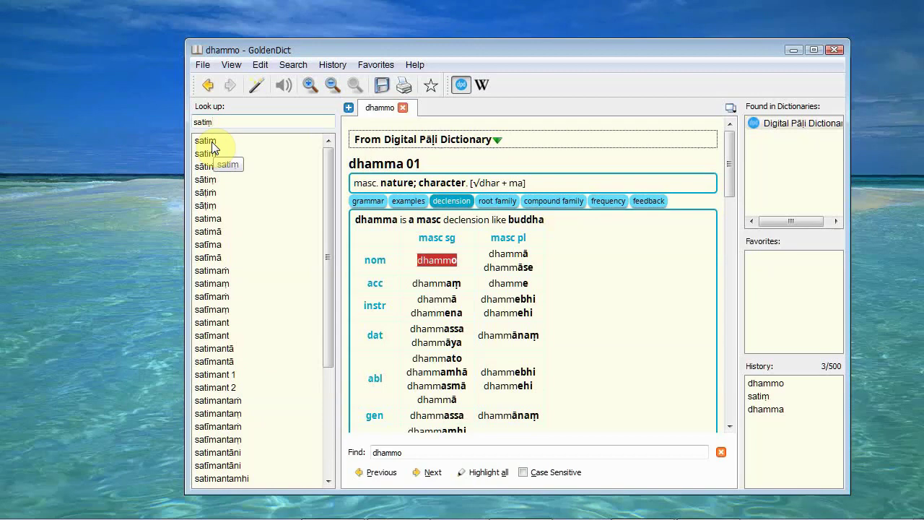
pyautogui.click(211, 143)
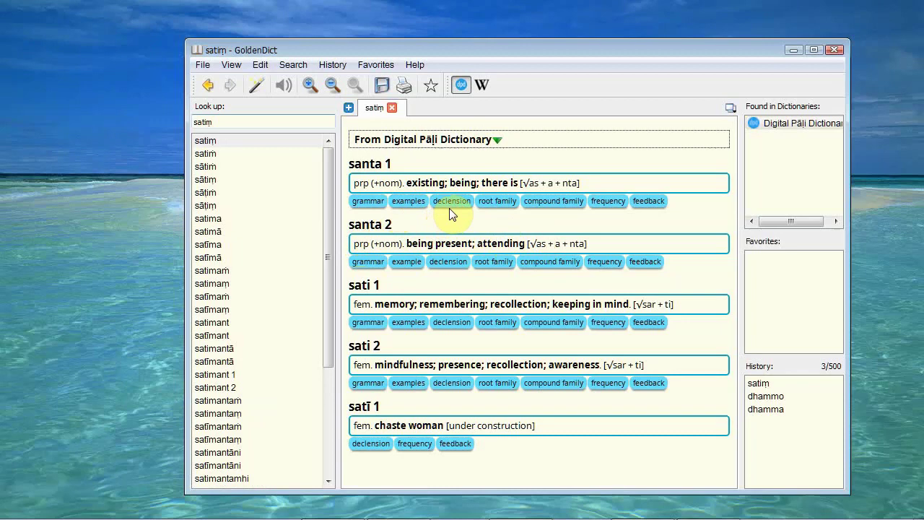
# Step: Show the declension table of santa 1 and find "satiṃ" in it
pyautogui.click(453, 207)
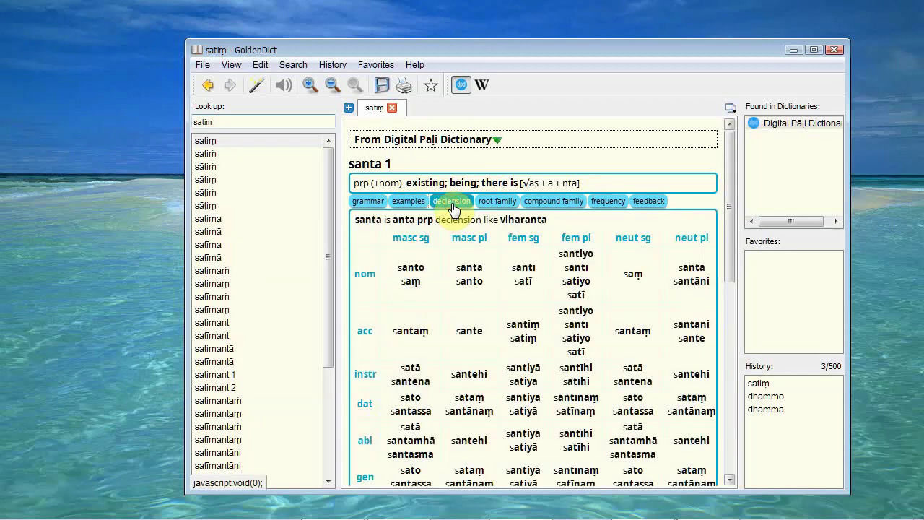
pyautogui.hotkey('ctrl', 'f')
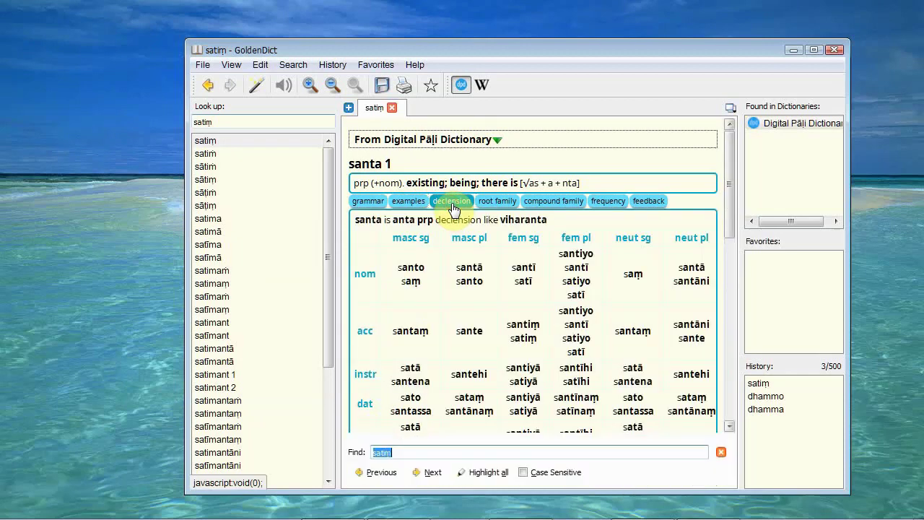
pyautogui.press('Return')
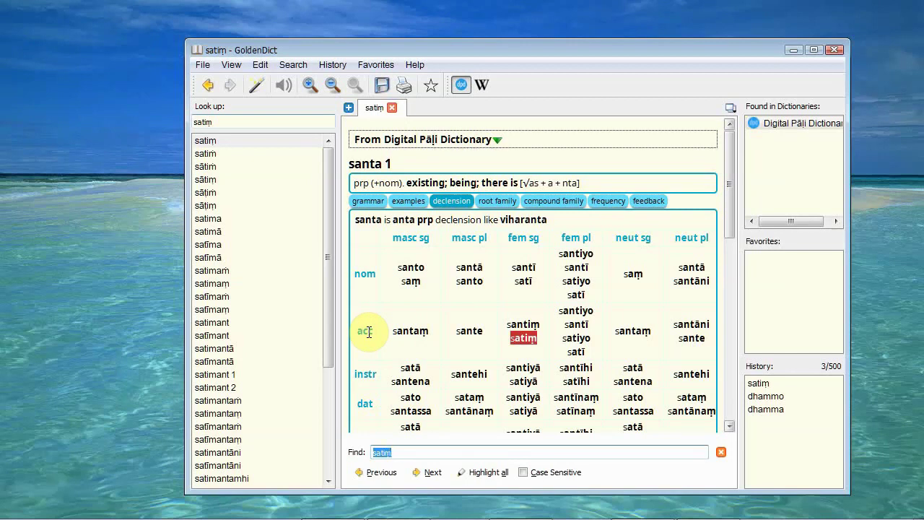
# Step: Examine the examples, root family, compound family and frequency sections of santa 1 one after another
pyautogui.click(407, 203)
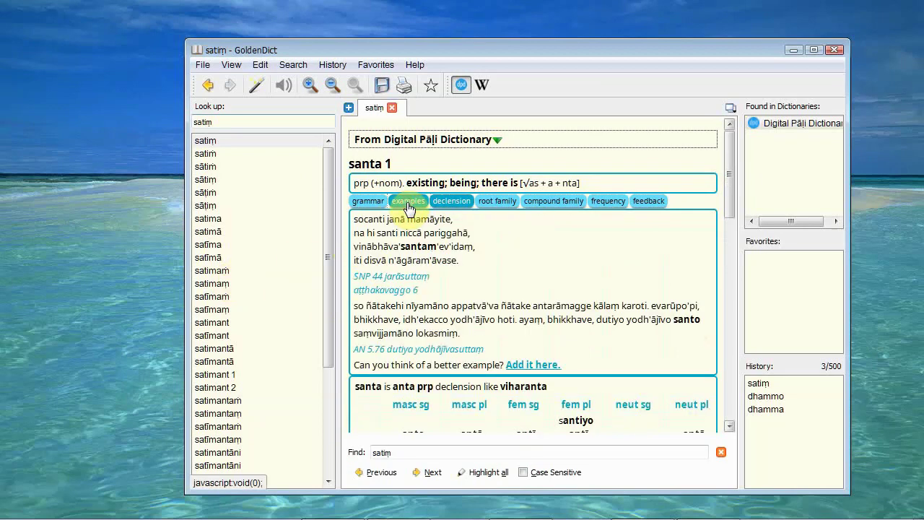
pyautogui.click(494, 205)
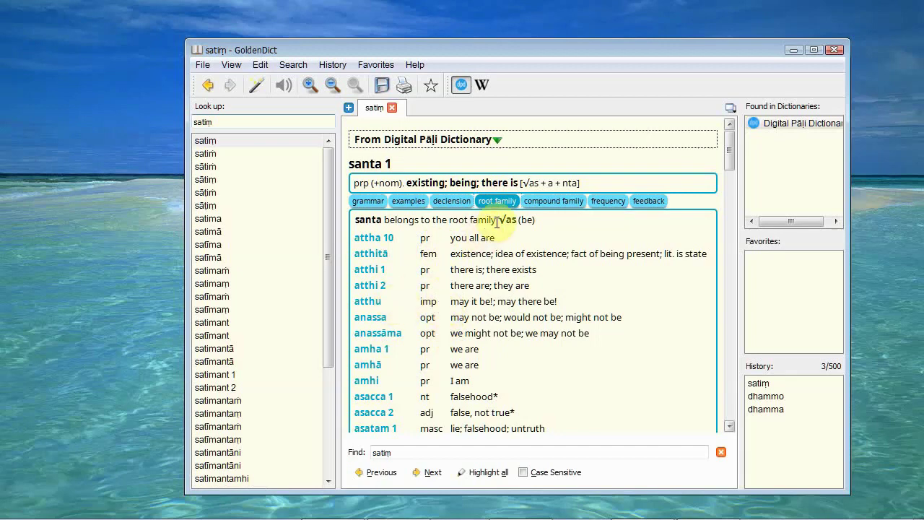
pyautogui.click(495, 201)
pyautogui.click(548, 203)
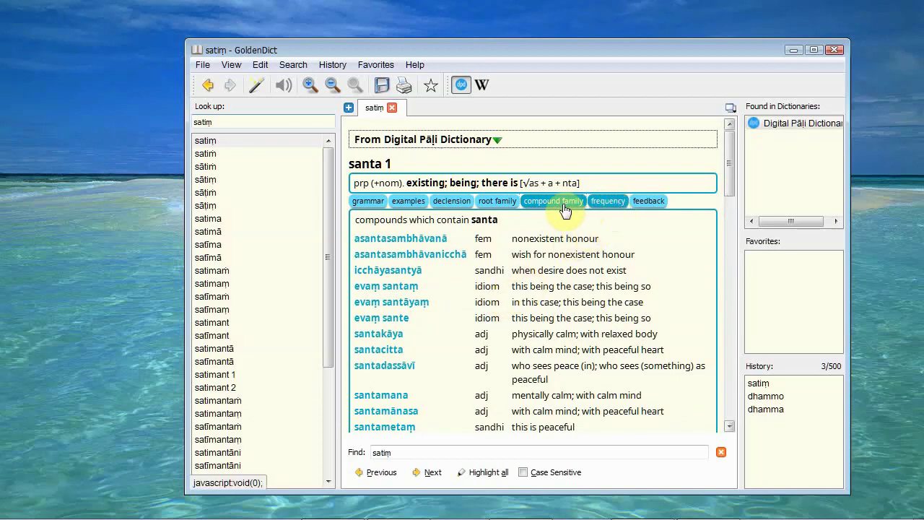
pyautogui.click(612, 206)
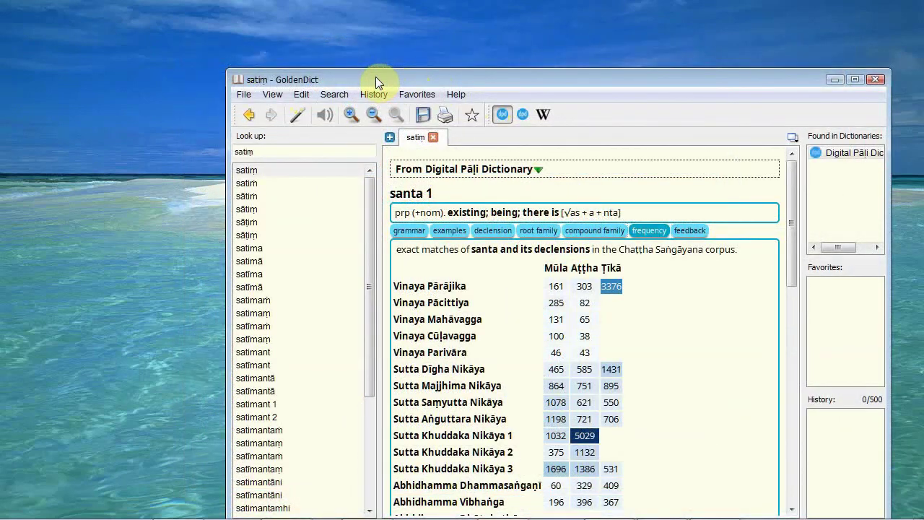
# Step: Review the scan popup and hotkey preferences, including the Ctrl+C+C clipboard translation hotkey, and accept them
pyautogui.click(303, 94)
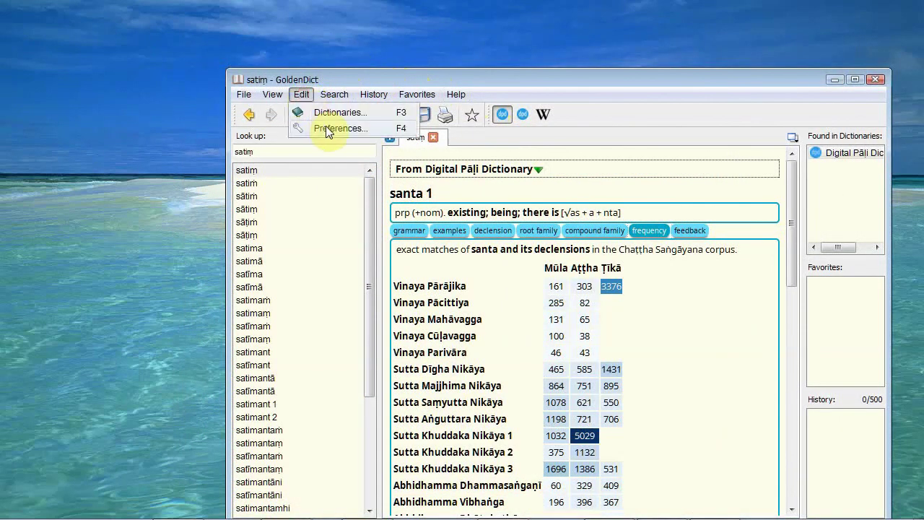
pyautogui.click(326, 127)
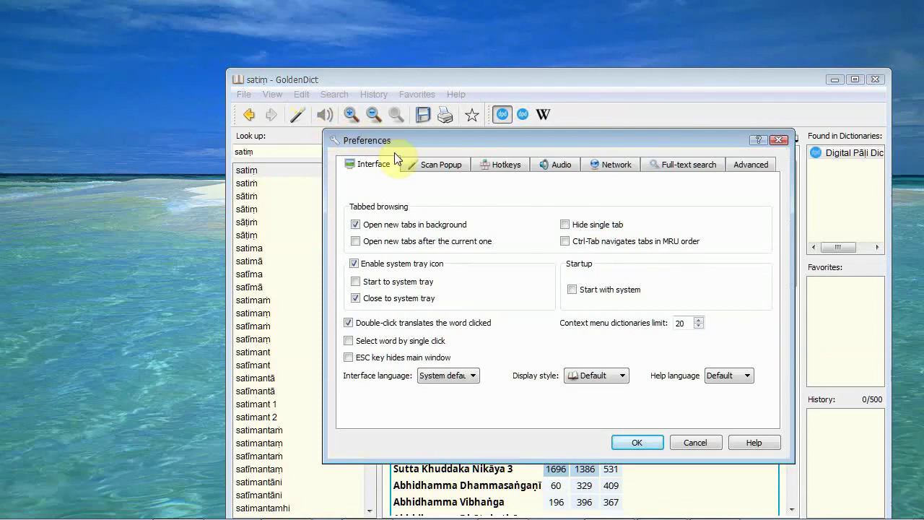
pyautogui.click(435, 165)
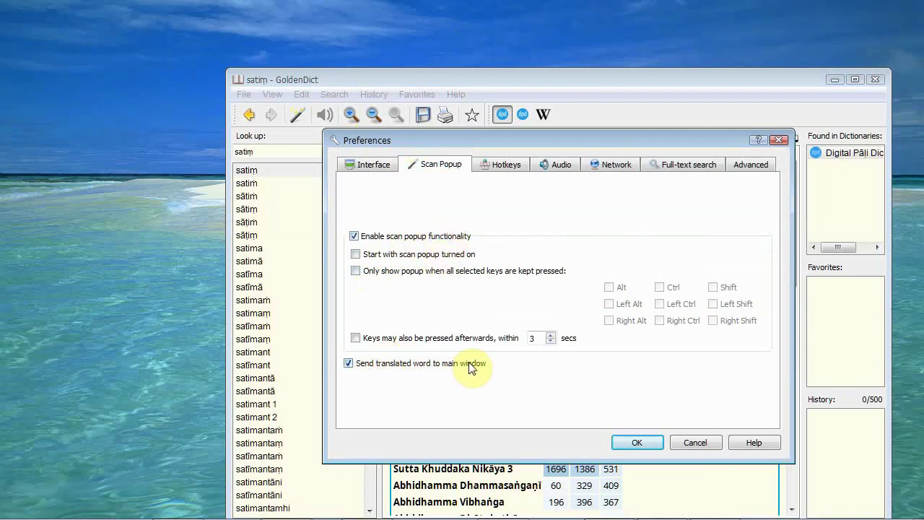
pyautogui.click(505, 163)
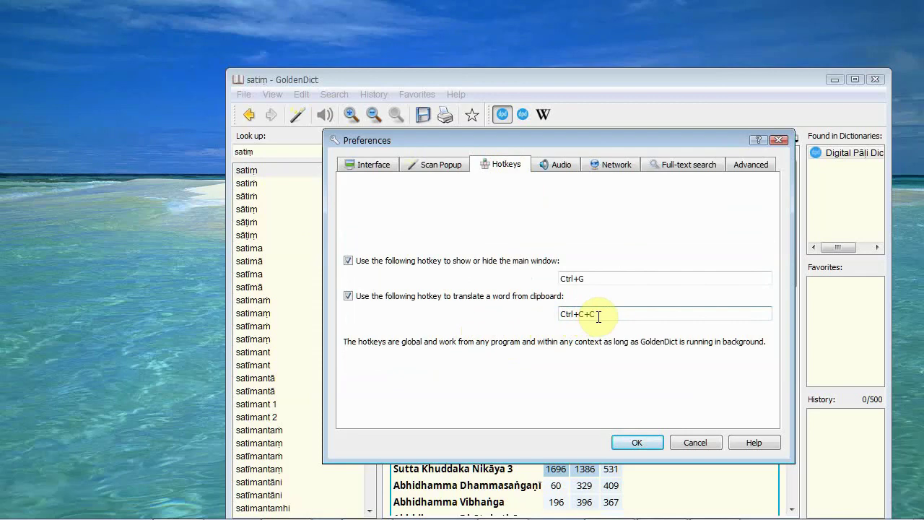
pyautogui.click(645, 441)
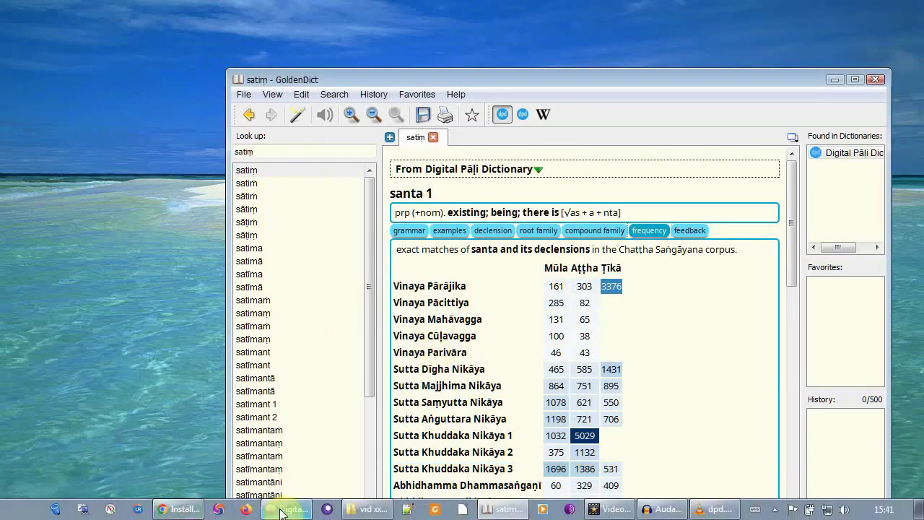
# Step: Switch to Digital Pali Reader, look up the selected word "samudayadhammānupassī" in GoldenDict from the clipboard, and minimize the reader
pyautogui.click(282, 510)
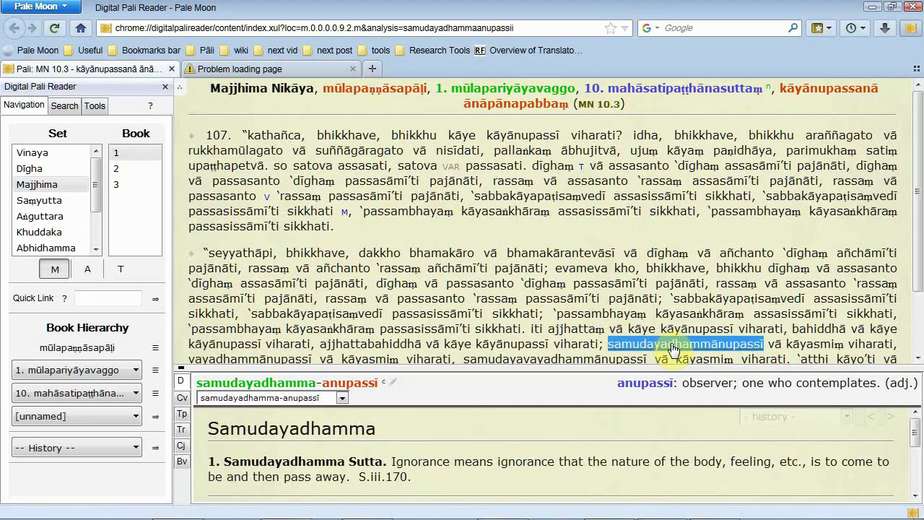
pyautogui.hotkey('ctrl', 'c')
pyautogui.hotkey('ctrl', 'c')
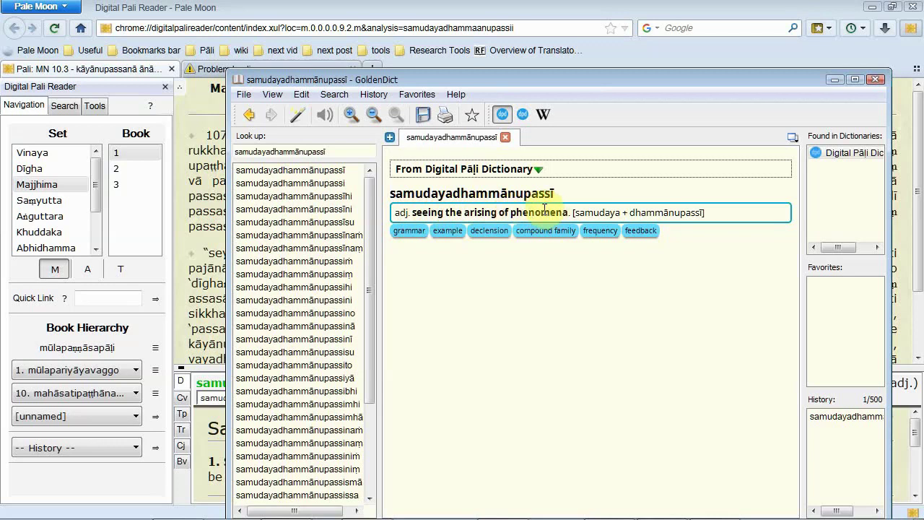
pyautogui.click(872, 7)
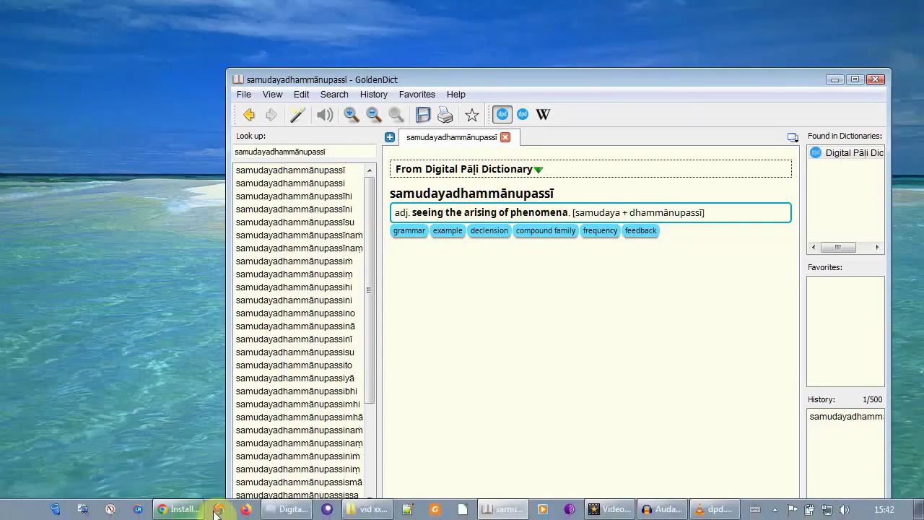
# Step: Switch to the Digital Pāḷi Dictionary website in Chrome and open its Install on Windows page
pyautogui.click(177, 509)
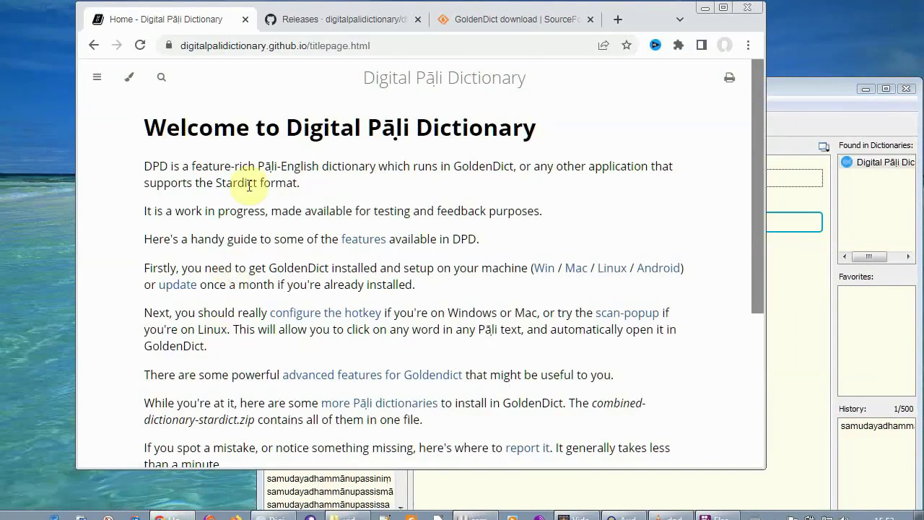
pyautogui.click(97, 77)
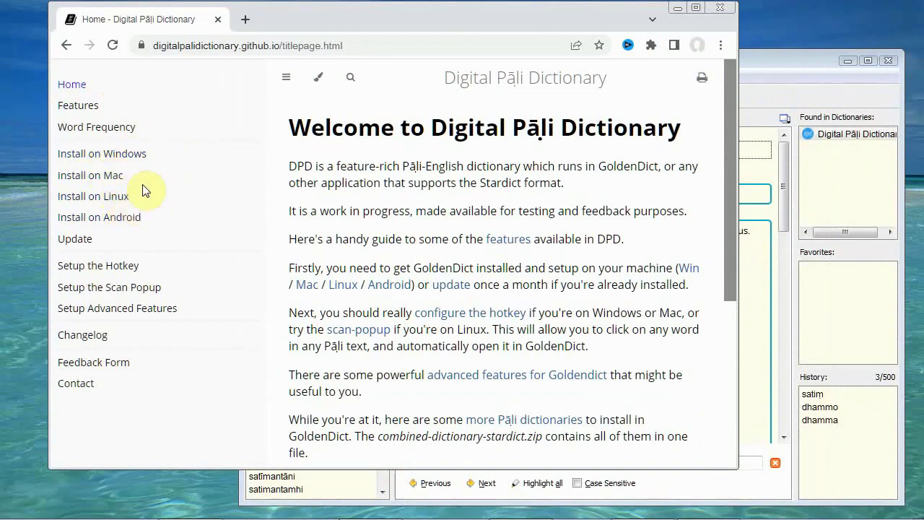
pyautogui.click(125, 156)
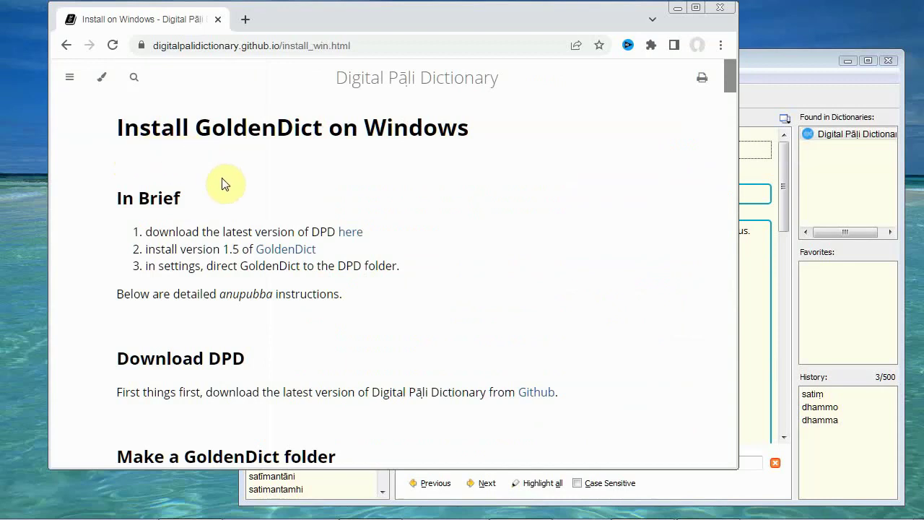
# Step: Open the latest DPD version's GitHub releases page in a new tab and go to the assets of dpd-goldendict-2022-05-15
pyautogui.rightClick(350, 236)
pyautogui.click(399, 244)
pyautogui.click(318, 19)
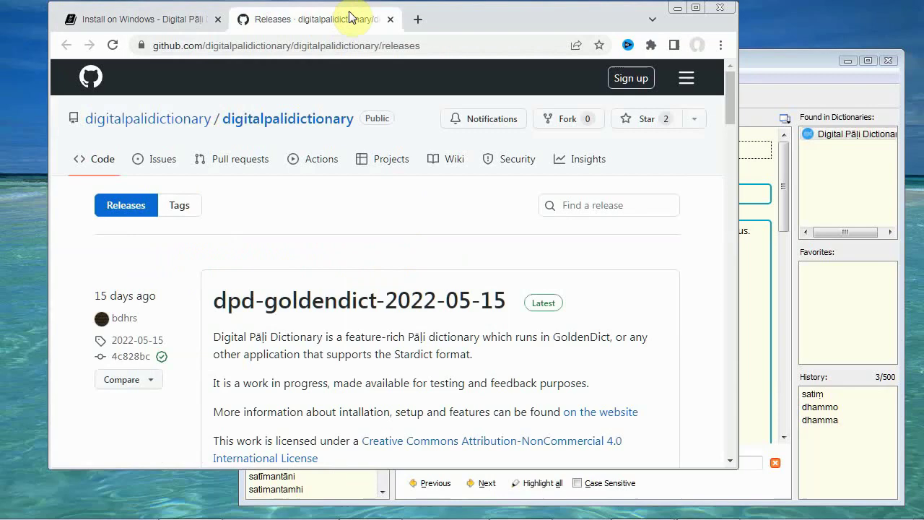
pyautogui.moveTo(727, 97); pyautogui.dragTo(734, 154)
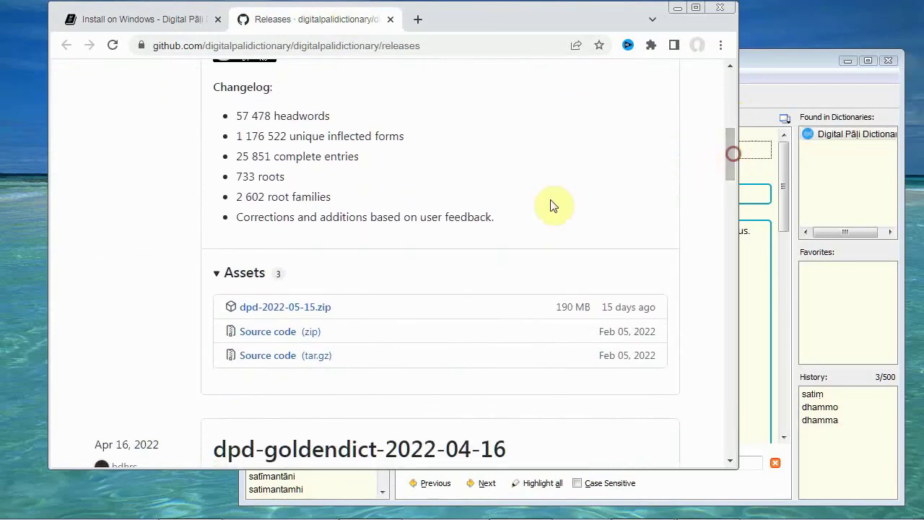
# Step: Download dpd-2022-05-15.zip from the release assets and save it in the Downloads folder
pyautogui.rightClick(305, 310)
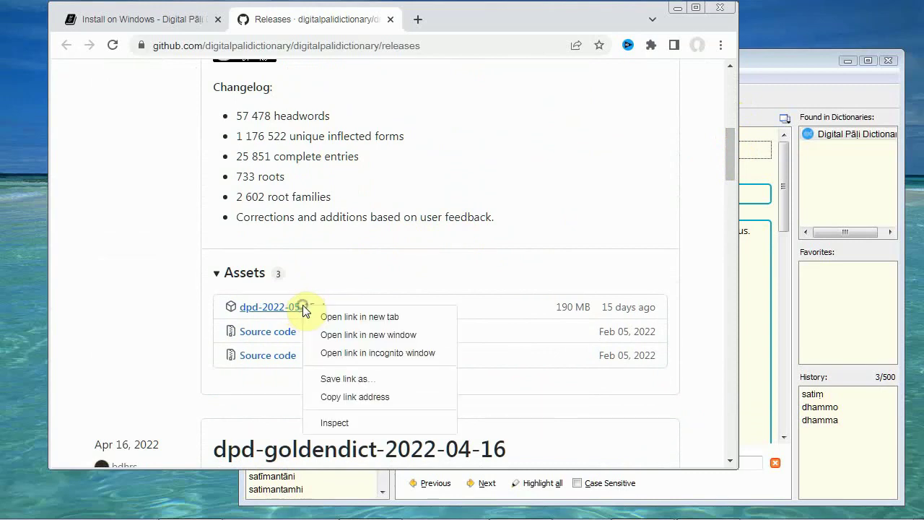
pyautogui.click(366, 380)
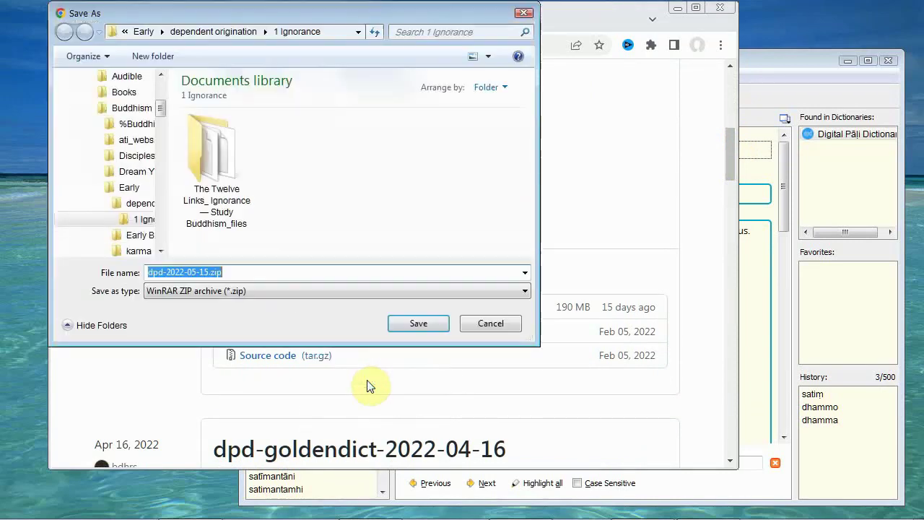
pyautogui.click(128, 117)
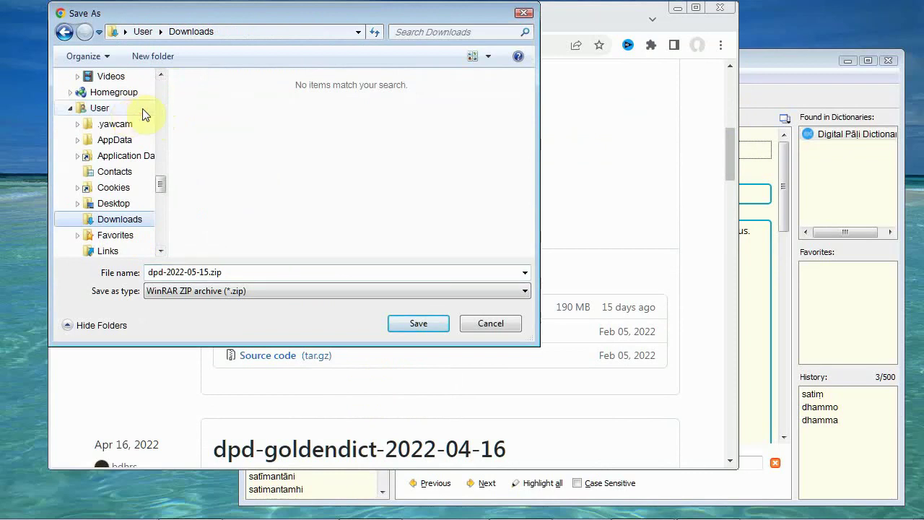
pyautogui.click(403, 326)
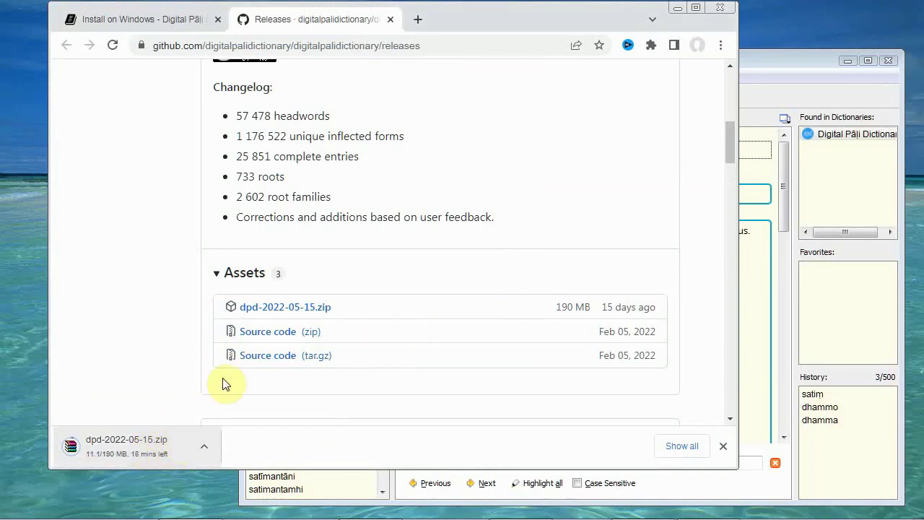
# Step: Return to the Install on Windows page and open the GoldenDict 1.5 link in a new tab to download its installer from SourceForge
pyautogui.click(153, 19)
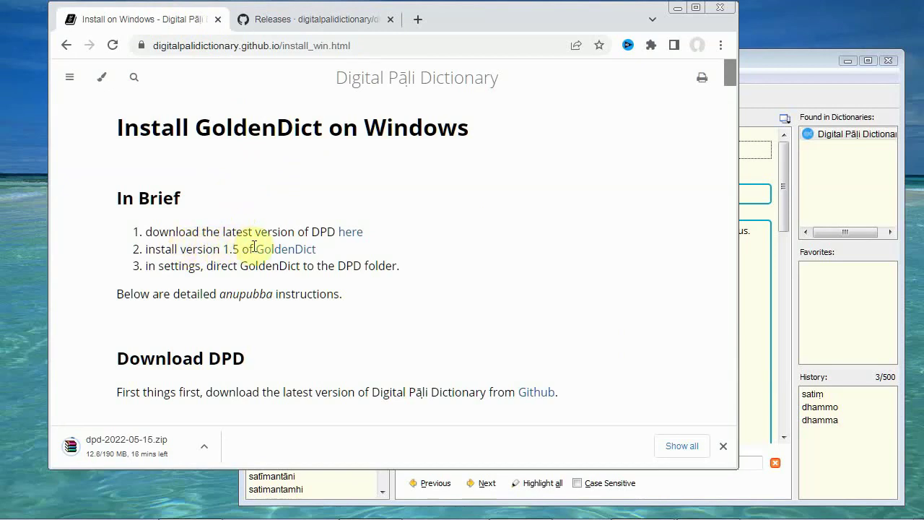
pyautogui.rightClick(285, 251)
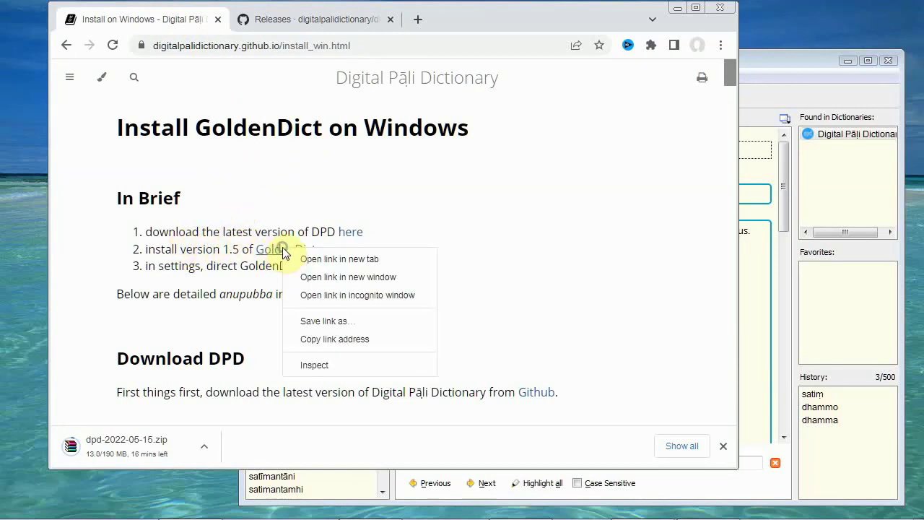
pyautogui.click(321, 257)
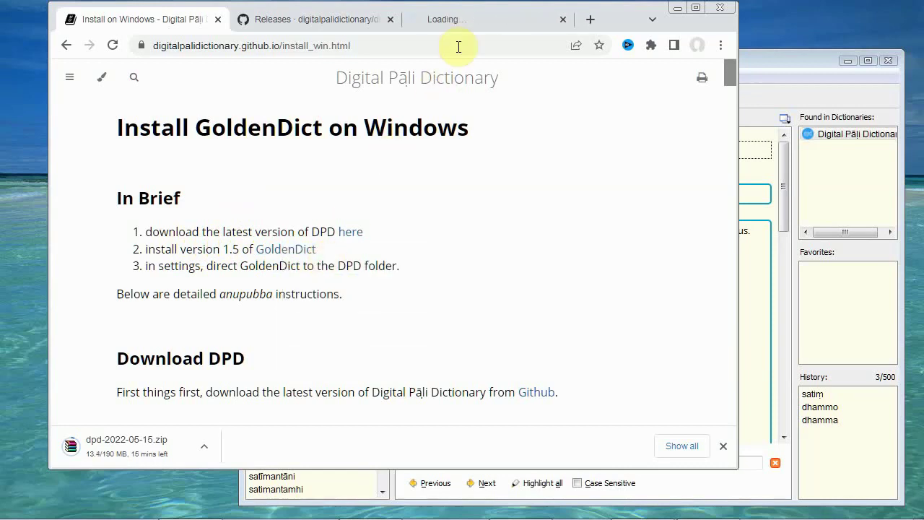
pyautogui.click(482, 20)
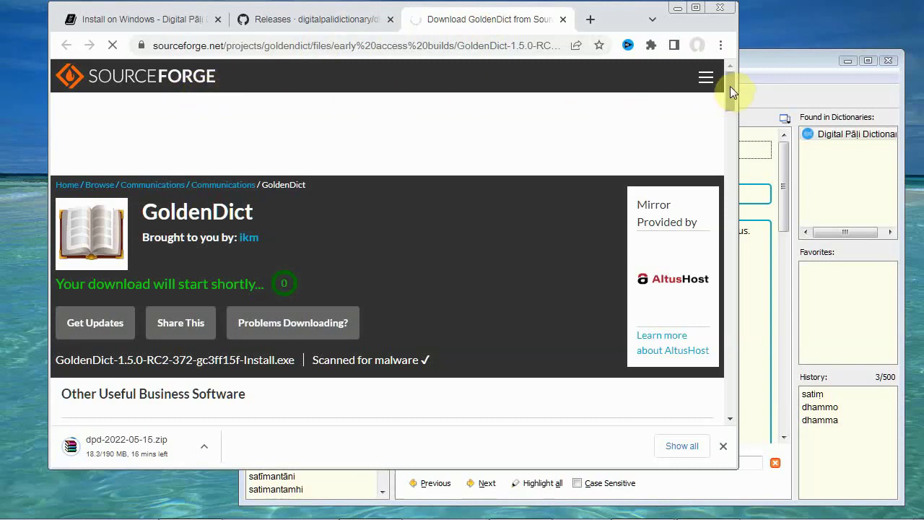
pyautogui.moveTo(730, 86); pyautogui.dragTo(726, 82)
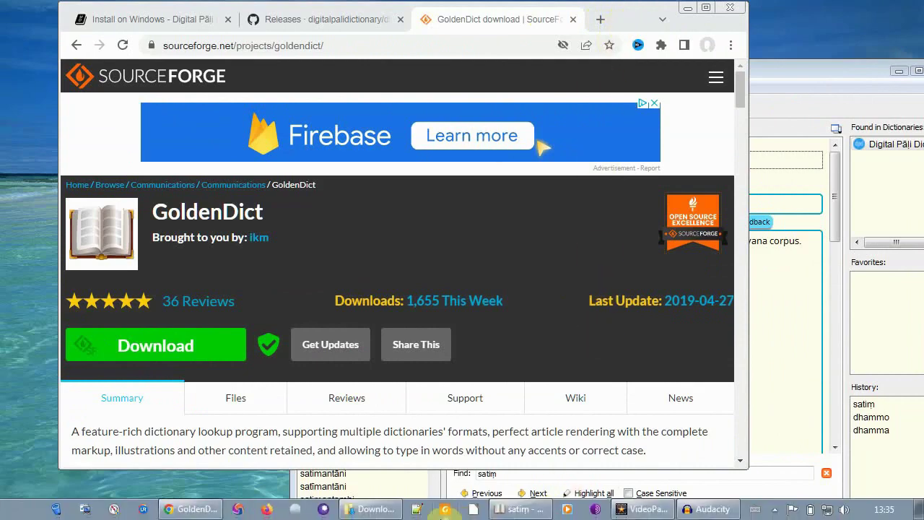
# Step: Switch to the Downloads folder, extract the dpd folder from dpd-2022-05-15.zip into Downloads\Goldendict with WinRAR, and close the archive
pyautogui.click(375, 510)
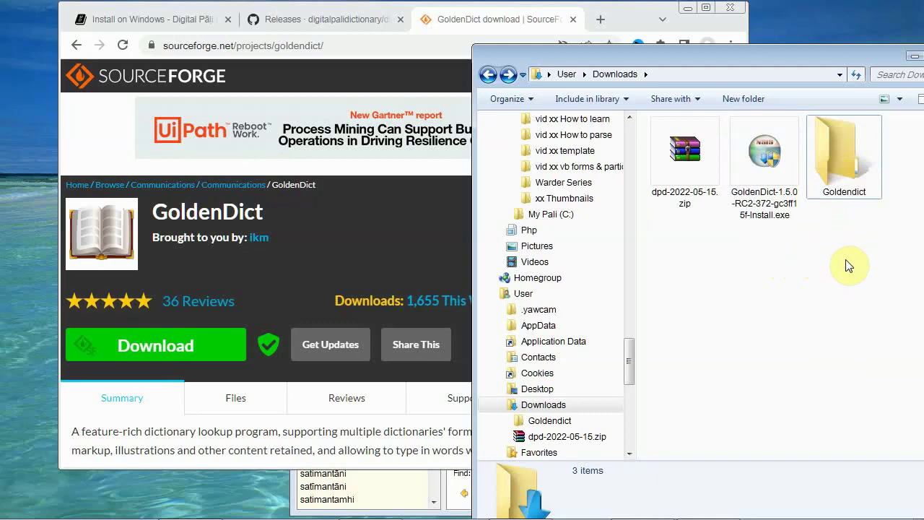
pyautogui.doubleClick(684, 172)
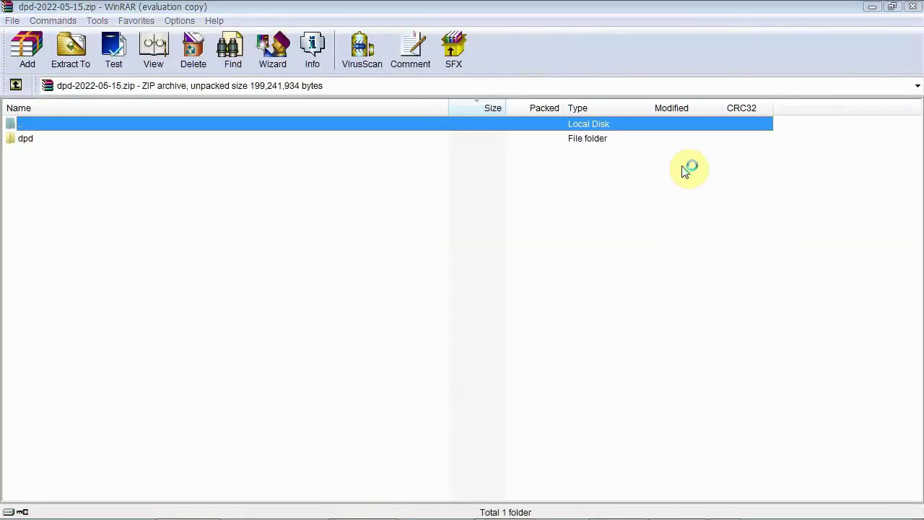
pyautogui.click(75, 50)
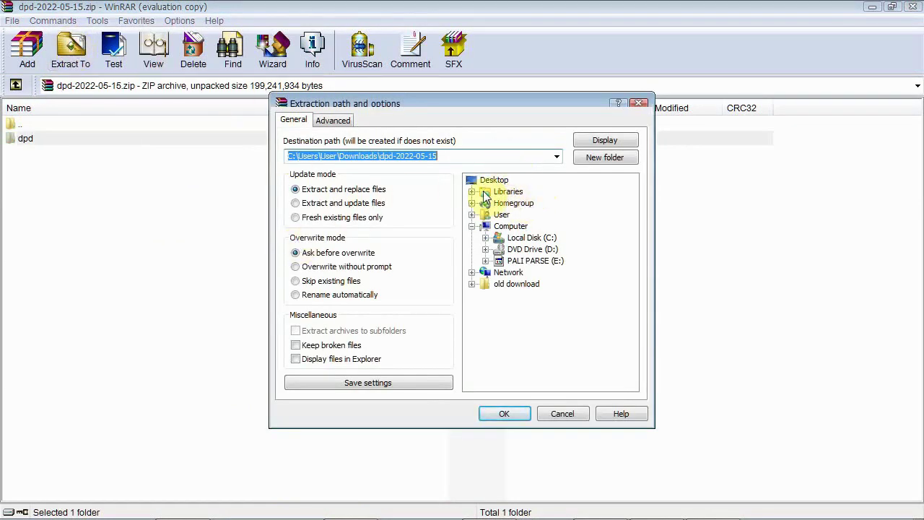
pyautogui.click(472, 192)
pyautogui.click(521, 214)
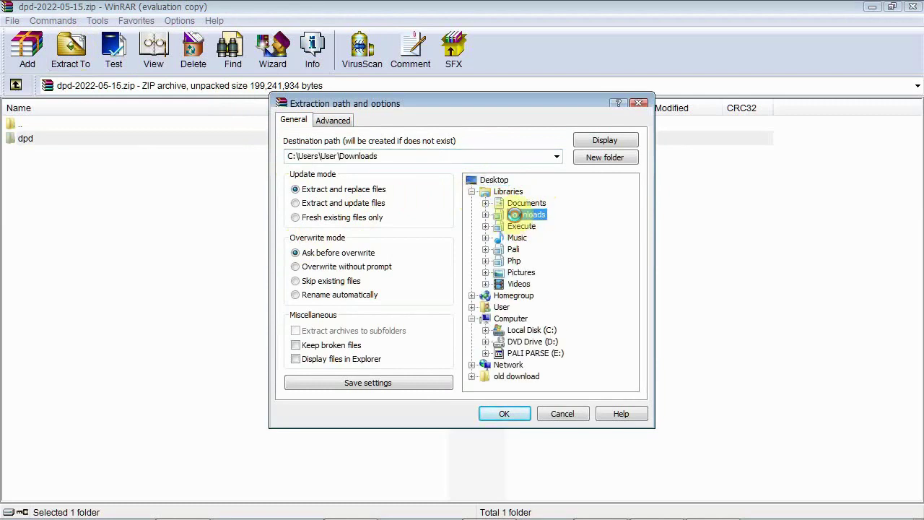
pyautogui.click(534, 227)
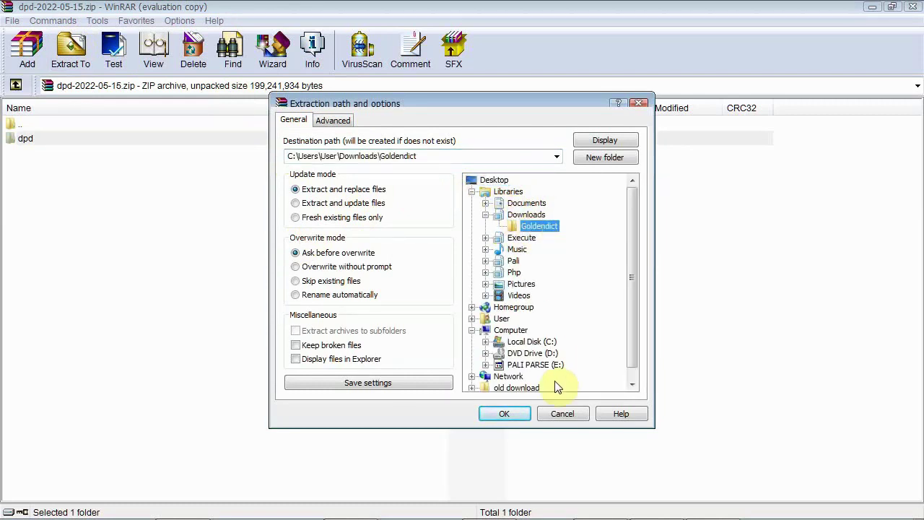
pyautogui.click(514, 413)
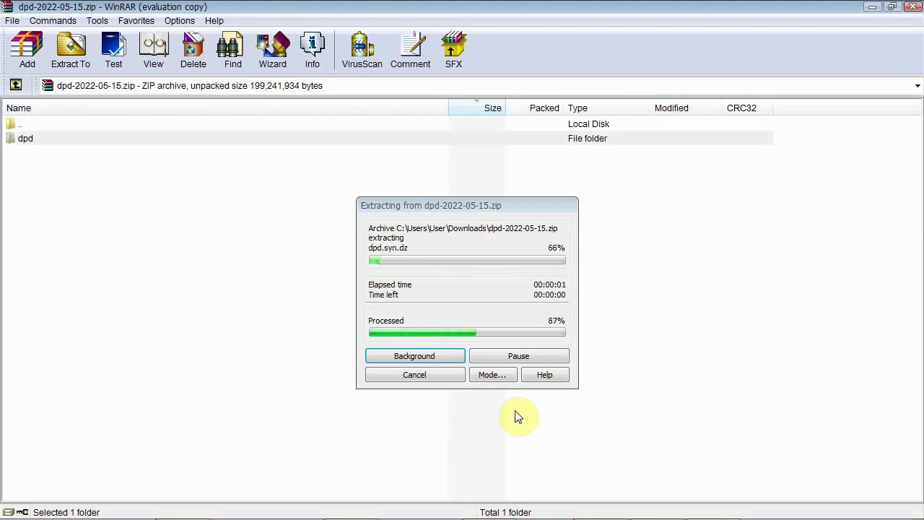
pyautogui.click(913, 7)
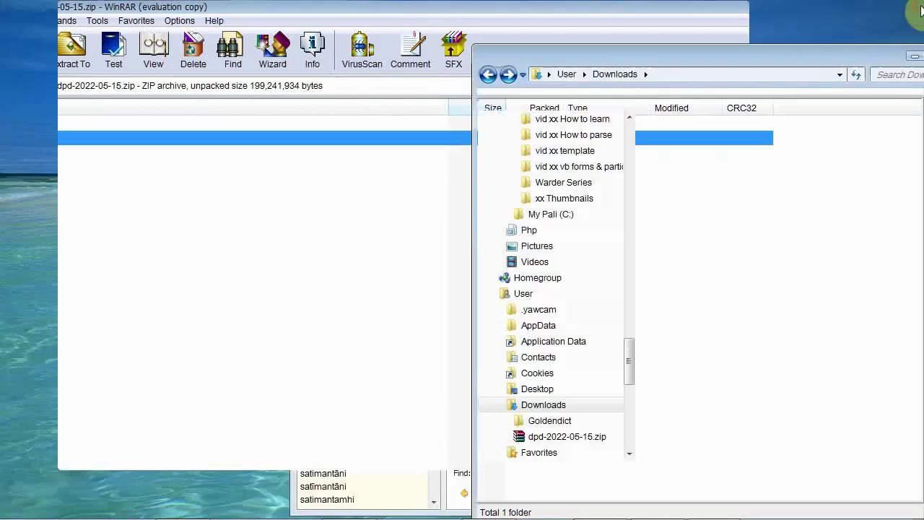
# Step: Examine the extracted files inside Goldendict\dpd and return to the Downloads folder
pyautogui.doubleClick(840, 160)
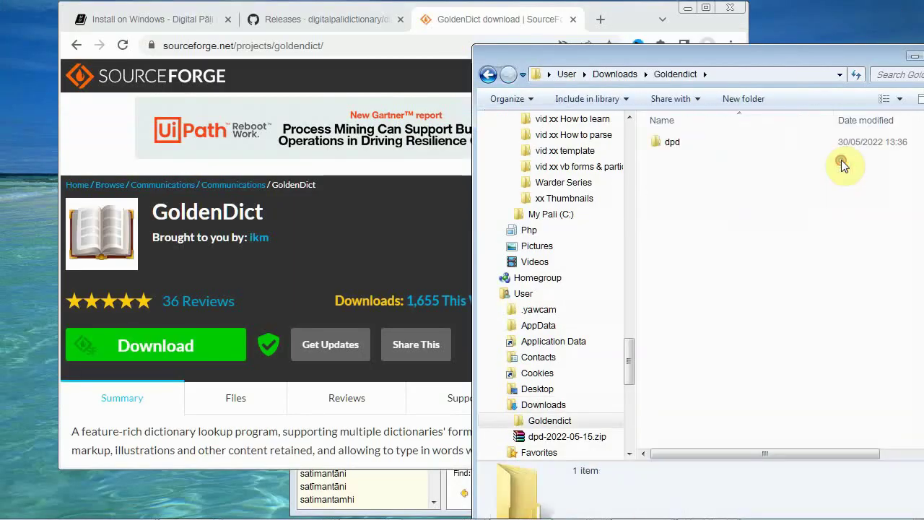
pyautogui.doubleClick(657, 144)
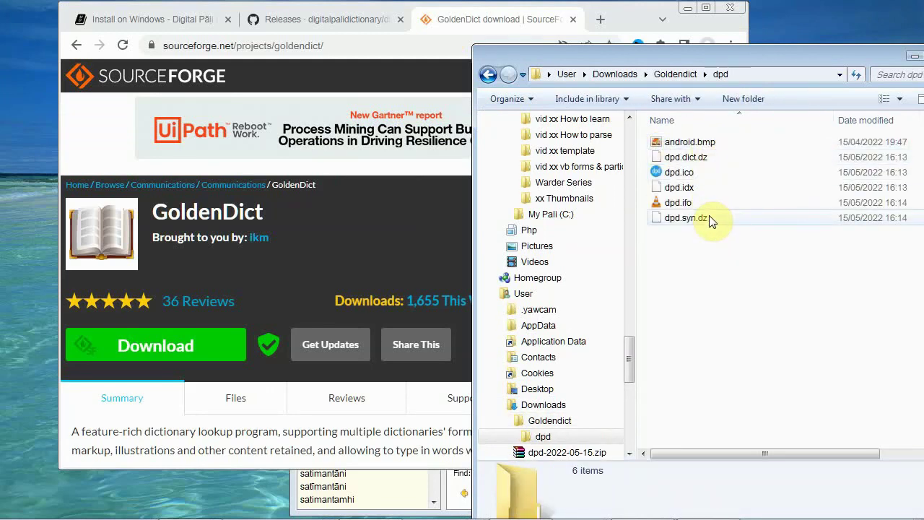
pyautogui.click(488, 75)
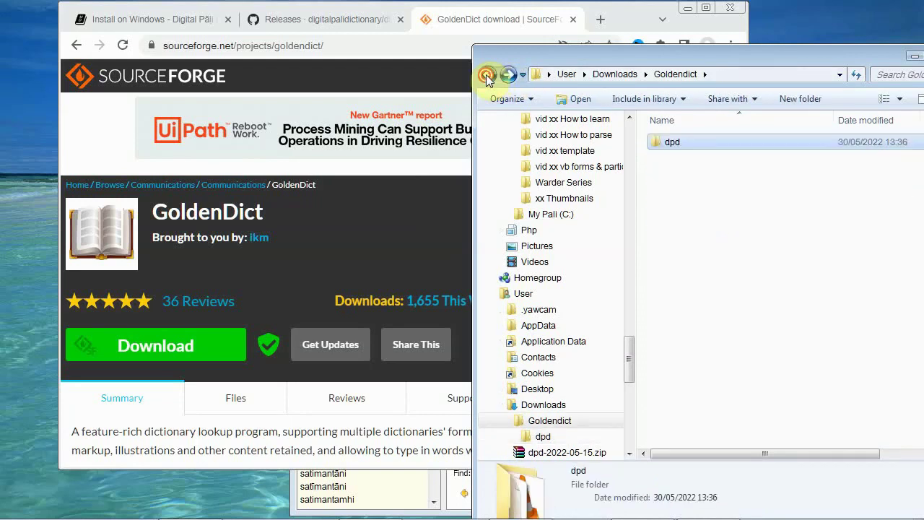
pyautogui.click(488, 75)
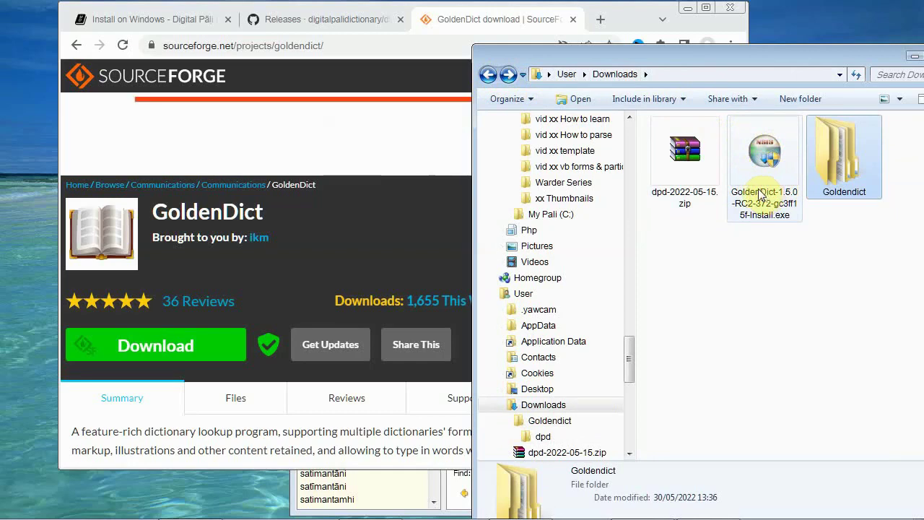
# Step: Consult the Setting up GoldenDict section of the Install on Windows page, switch to GoldenDict, and open its Dictionaries settings
pyautogui.click(124, 23)
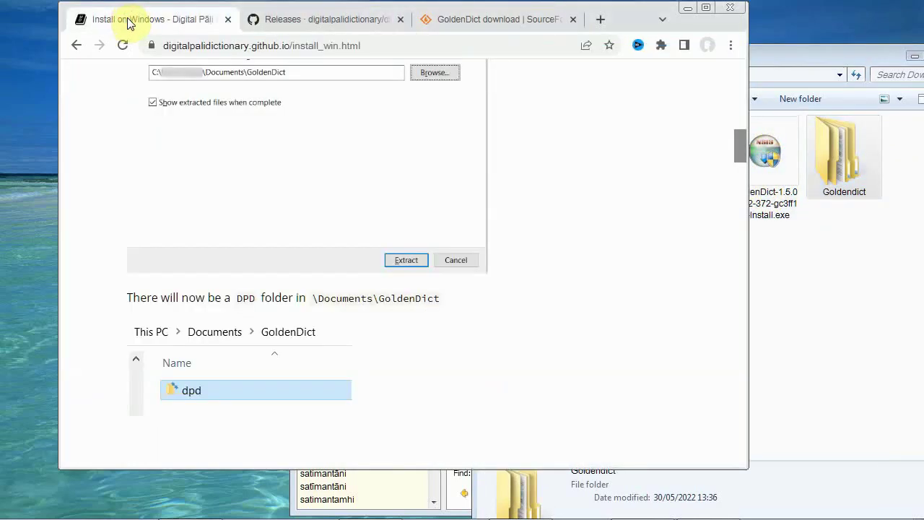
pyautogui.moveTo(743, 139); pyautogui.dragTo(739, 359)
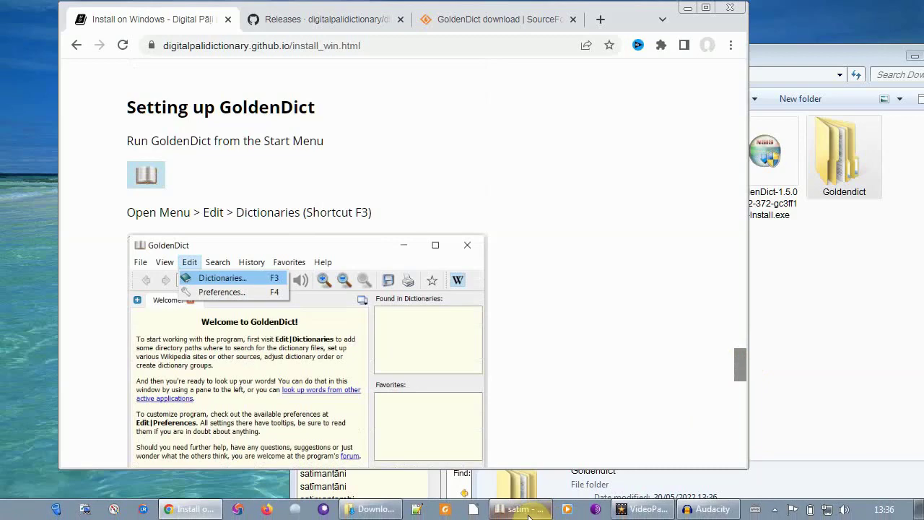
pyautogui.click(528, 512)
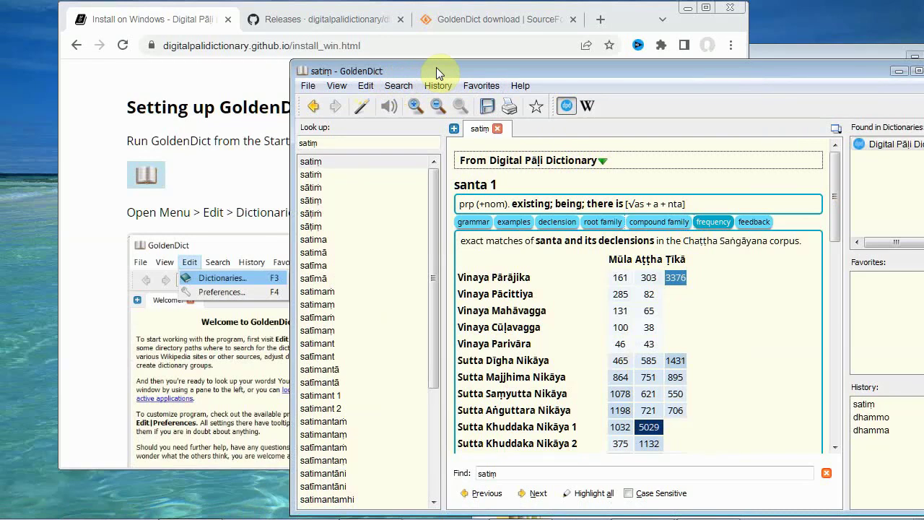
pyautogui.click(364, 87)
pyautogui.click(391, 108)
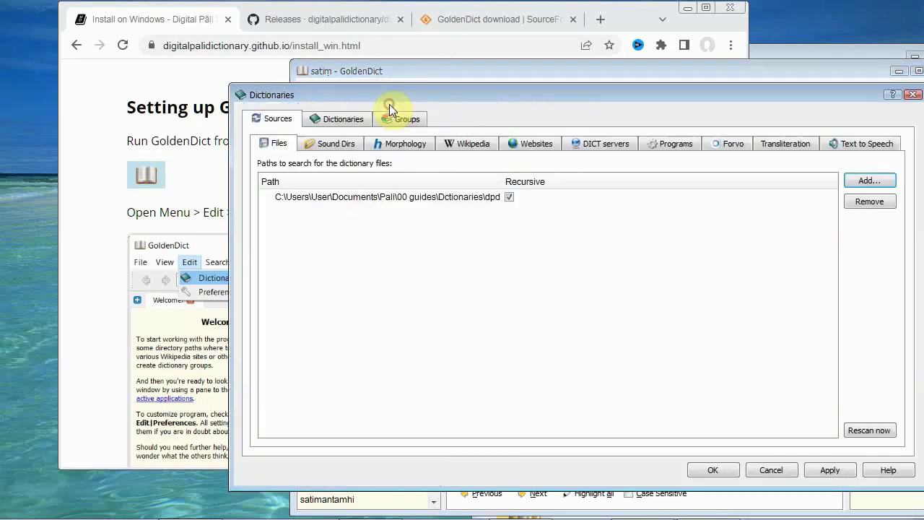
# Step: Add the folder Downloads\Goldendict\dpd as a search path for dictionary files
pyautogui.click(870, 180)
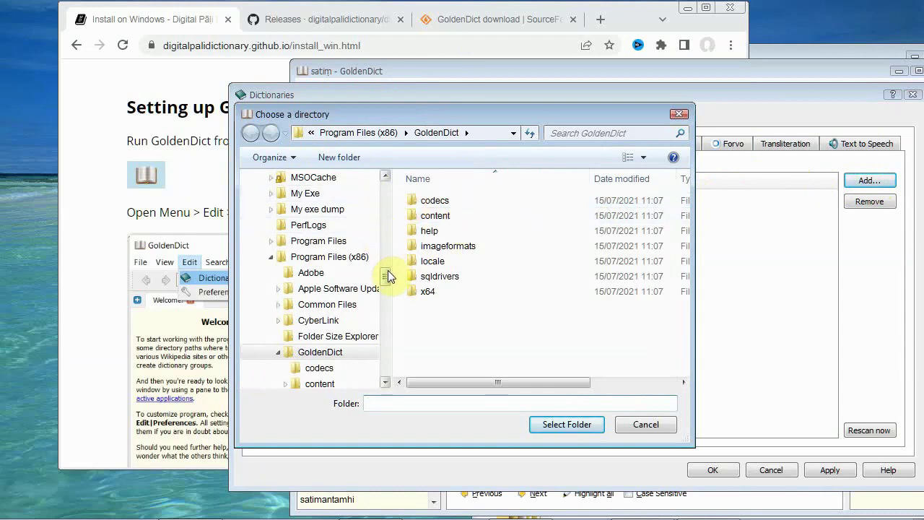
pyautogui.moveTo(386, 275); pyautogui.dragTo(381, 185)
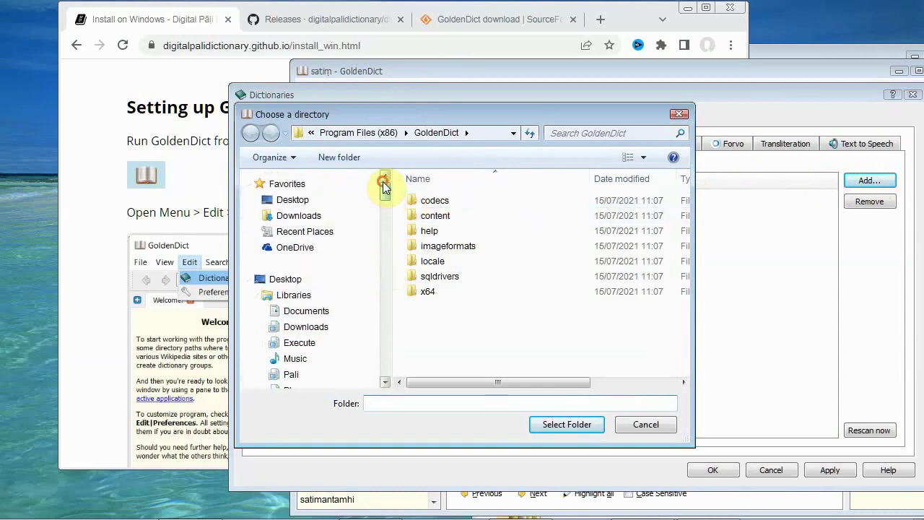
pyautogui.click(299, 219)
pyautogui.doubleClick(427, 200)
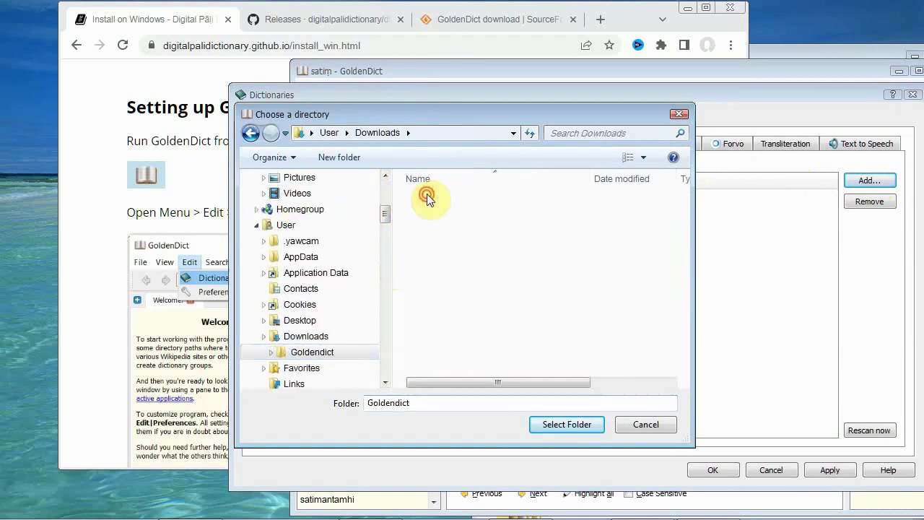
pyautogui.click(426, 200)
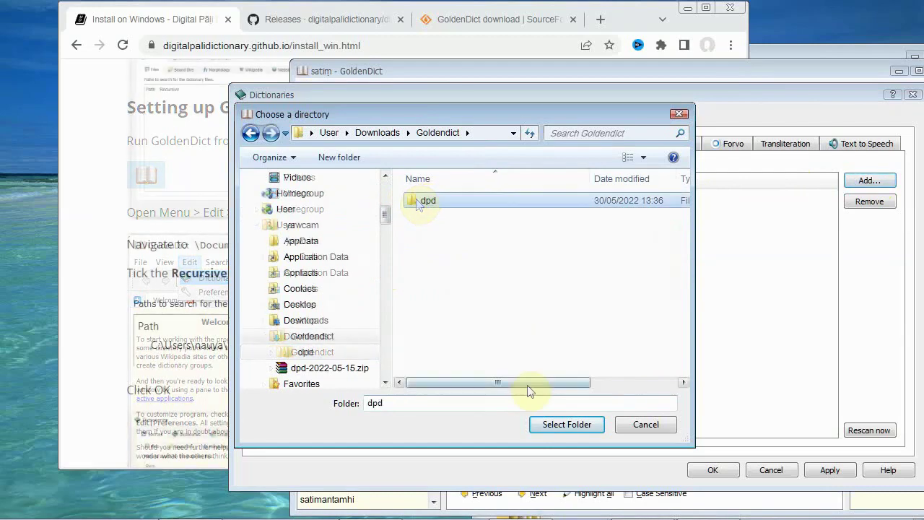
pyautogui.click(567, 424)
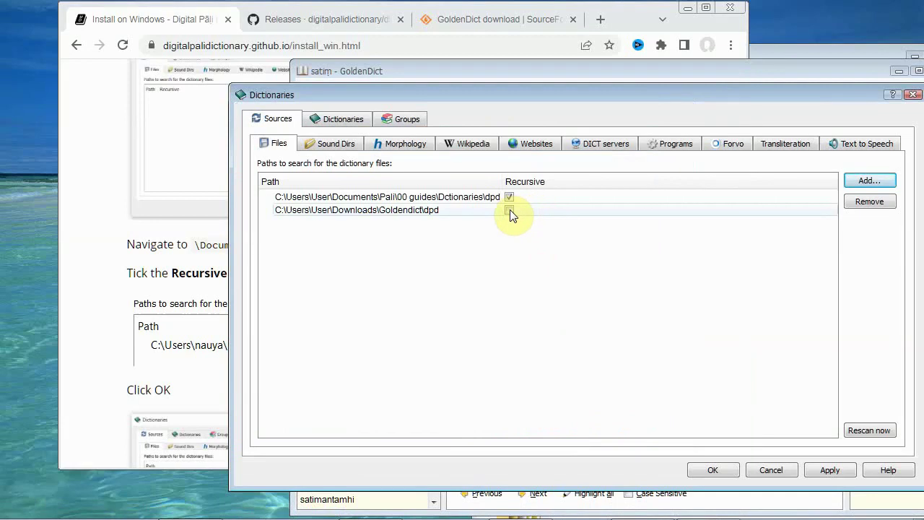
# Step: Enable Recursive for the Downloads\Goldendict\dpd path, toggle it for the existing Documents path, and accept the dictionary sources
pyautogui.click(509, 209)
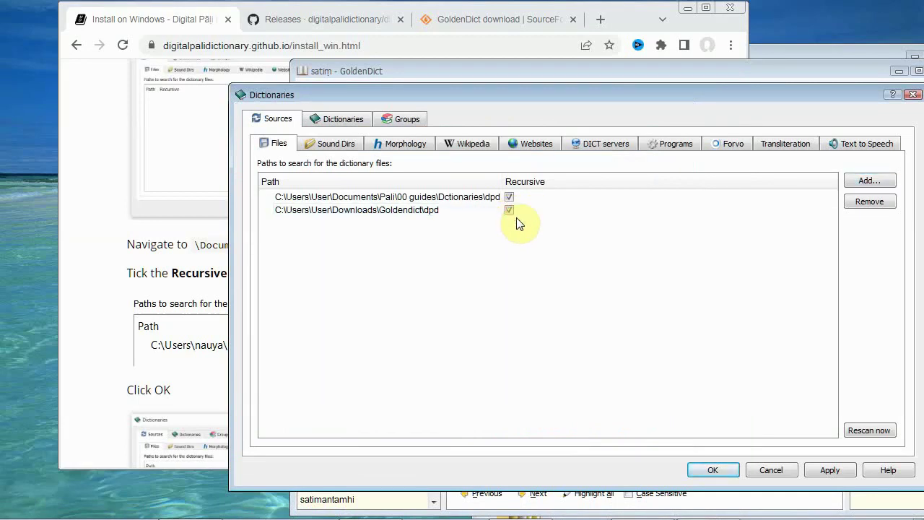
pyautogui.click(509, 197)
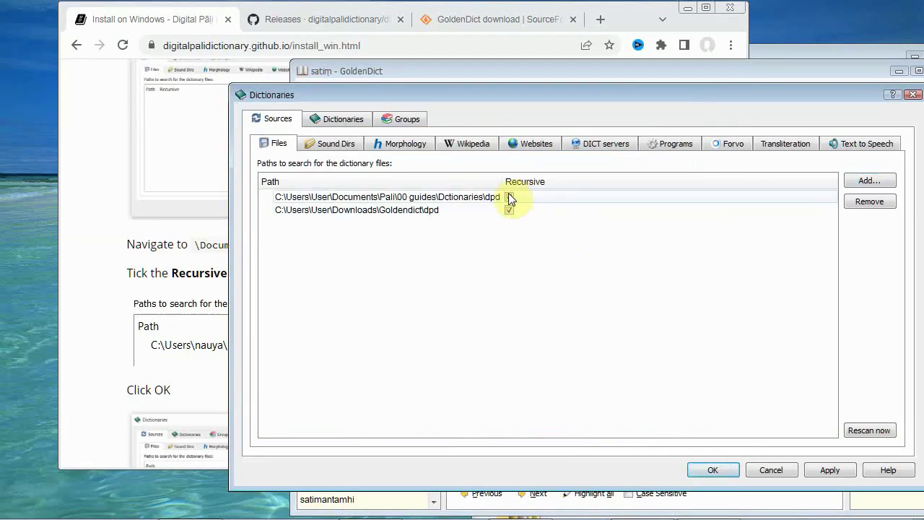
pyautogui.click(713, 472)
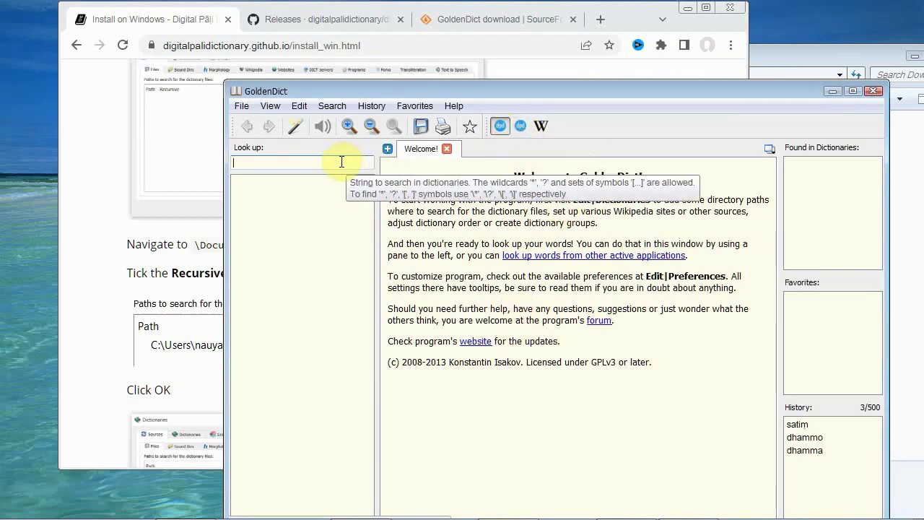
# Step: Look up "satim" in GoldenDict and open the first matching entry, satiṁ
pyautogui.write('satim')
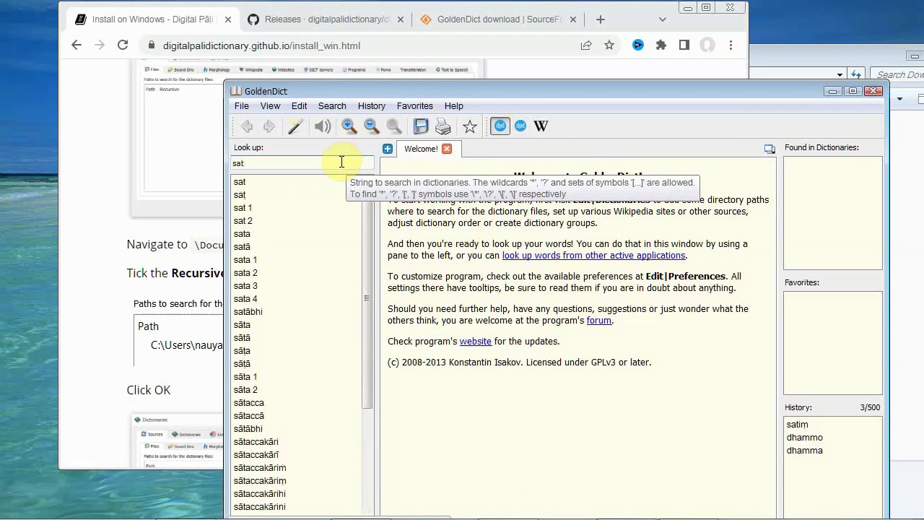
pyautogui.click(244, 182)
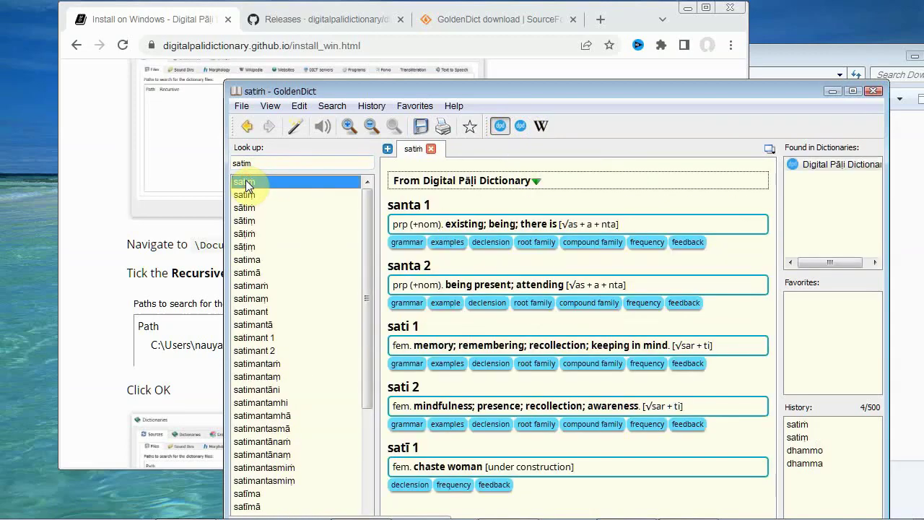